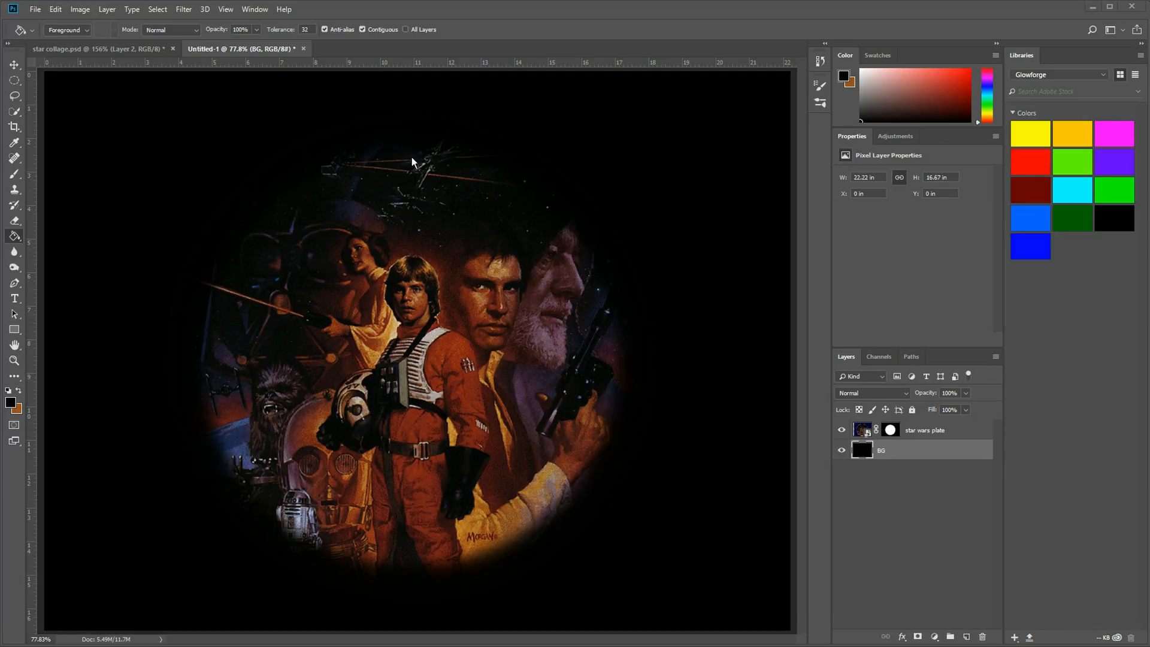
# - Examine the finished star collage document, and view the star wars plate layer with its mask shown alone and disabled
pyautogui.click(119, 50)
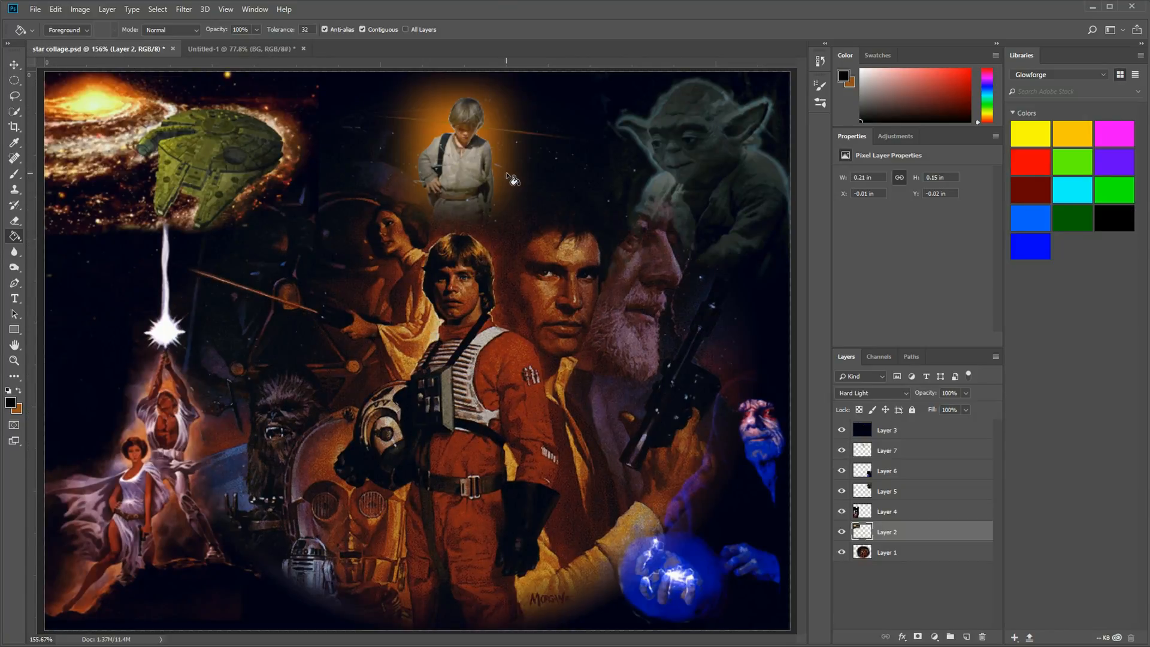
pyautogui.click(242, 49)
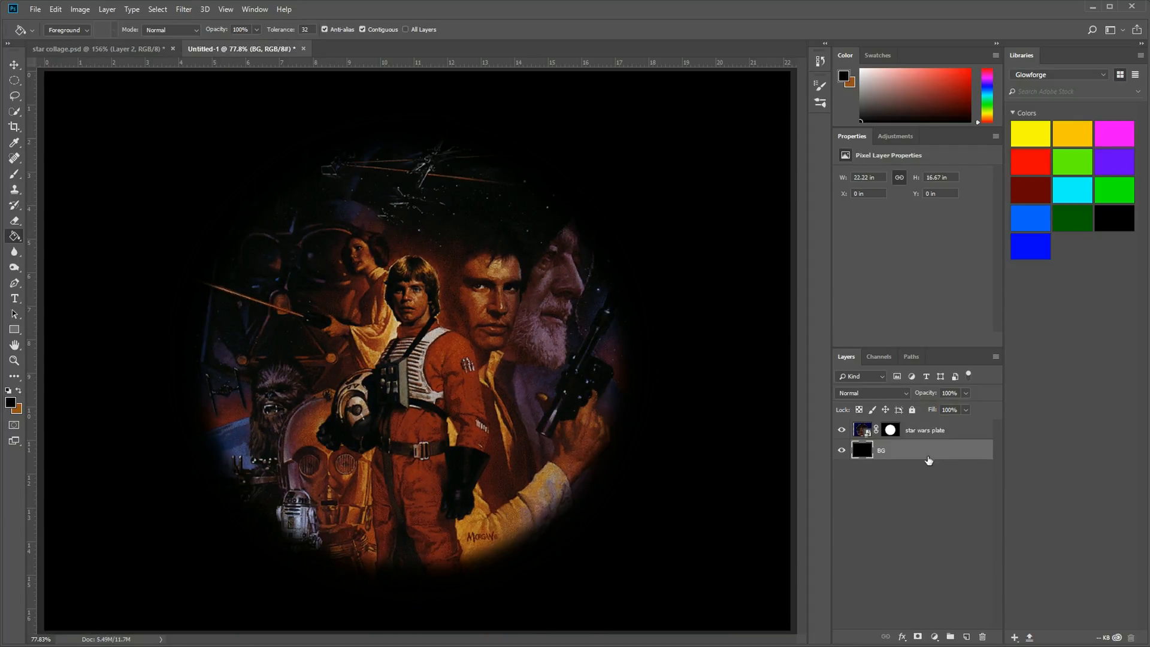
pyautogui.keyDown('alt'); pyautogui.click(891, 430); pyautogui.keyUp('alt')
pyautogui.keyDown('alt'); pyautogui.click(890, 430); pyautogui.keyUp('alt')
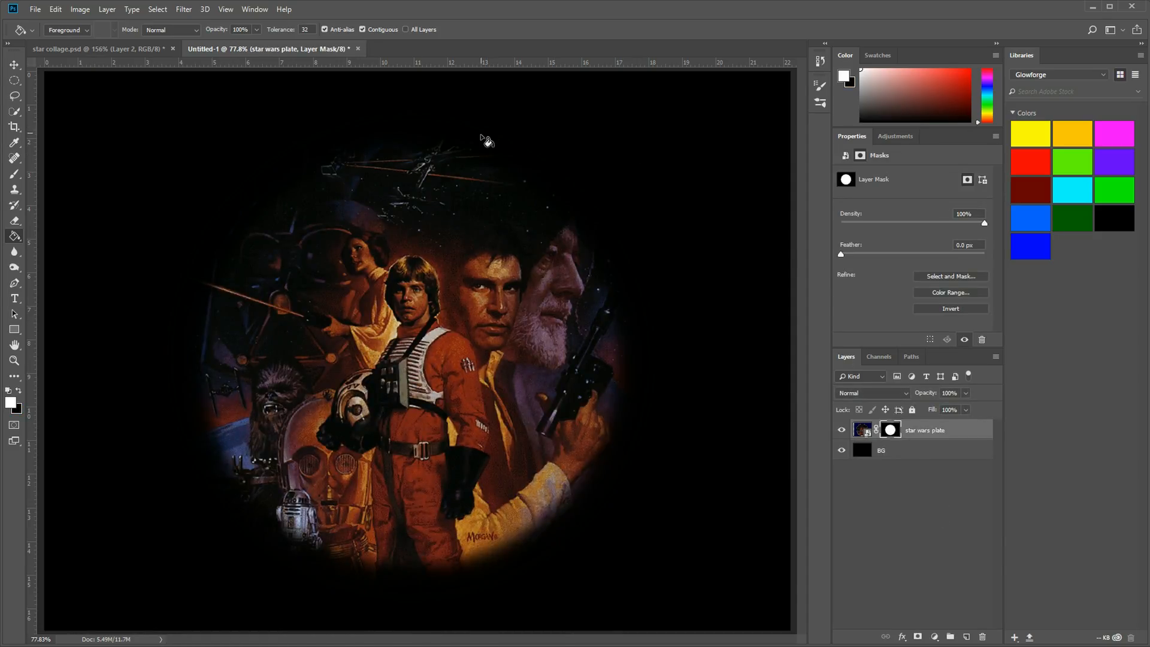
pyautogui.keyDown('shift'); pyautogui.click(889, 431); pyautogui.keyUp('shift')
pyautogui.keyDown('shift'); pyautogui.click(889, 431); pyautogui.keyUp('shift')
pyautogui.keyDown('alt'); pyautogui.click(889, 431); pyautogui.keyUp('alt')
pyautogui.keyDown('alt'); pyautogui.click(889, 431); pyautogui.keyUp('alt')
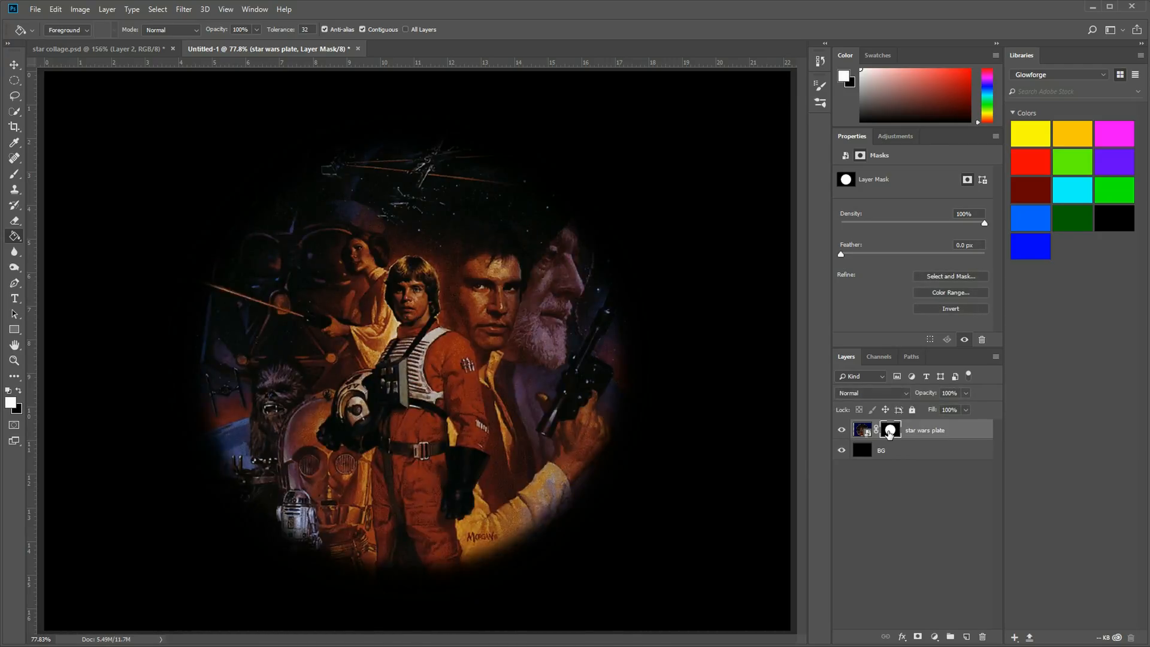
# - Show the star wars plate mask alone and brush a white stroke from the circle's upper right to the canvas edge
pyautogui.keyDown('alt'); pyautogui.click(889, 431); pyautogui.keyUp('alt')
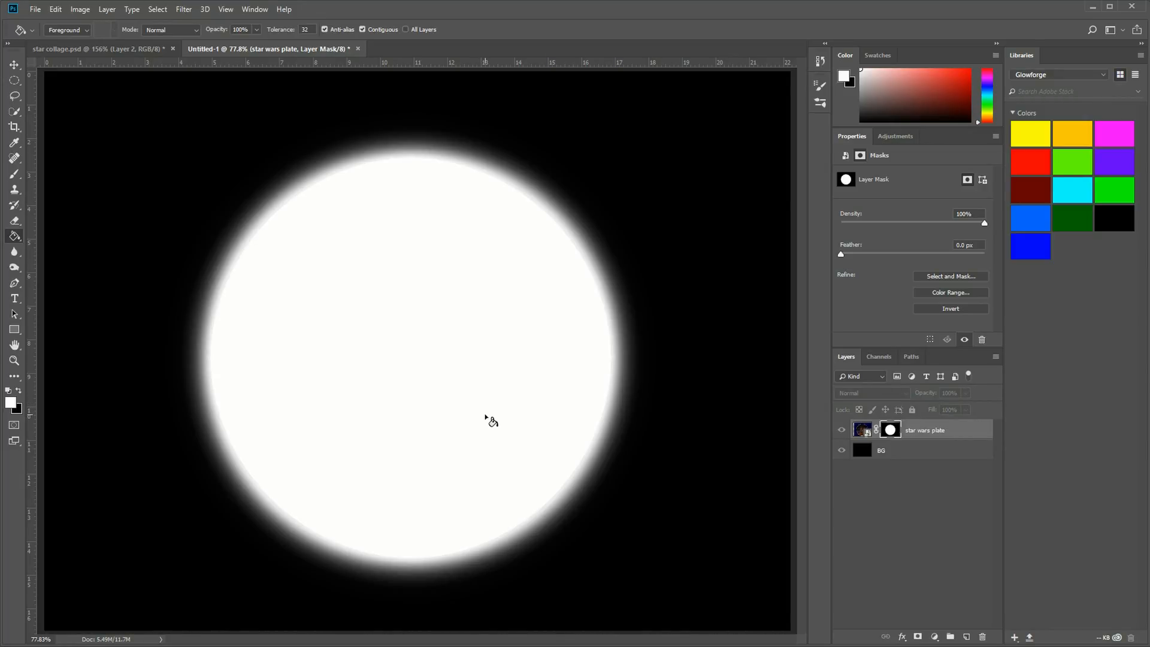
pyautogui.press('b')
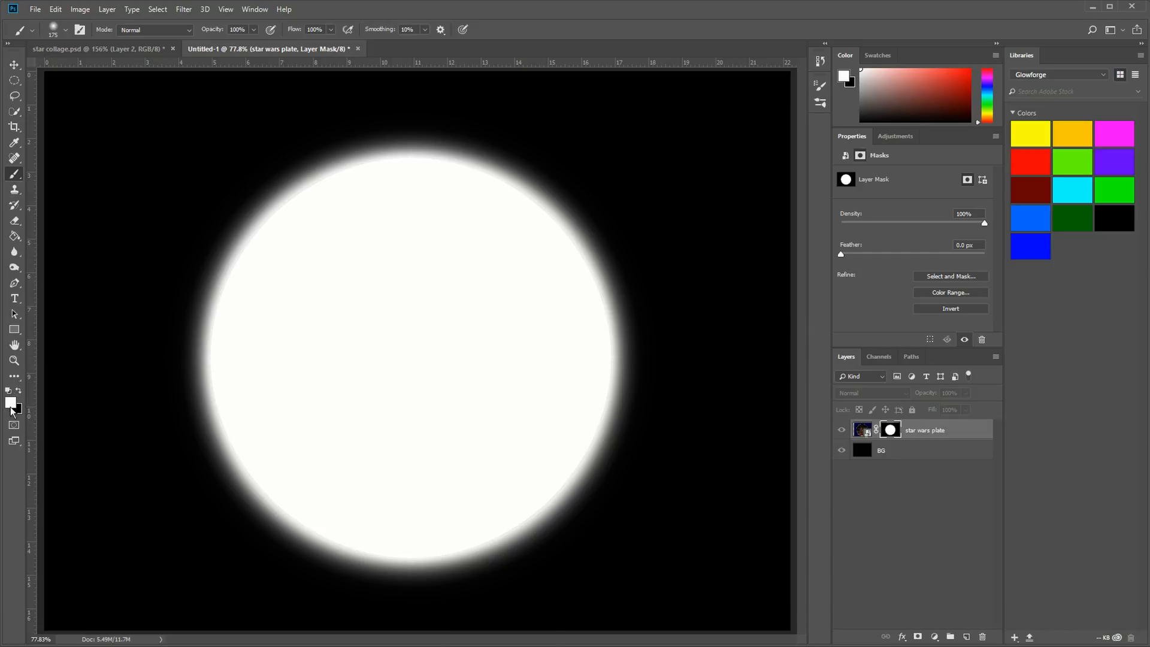
pyautogui.moveTo(554, 266)
pyautogui.mouseDown()
pyautogui.moveTo(640, 224)
pyautogui.moveTo(788, 234)
pyautogui.moveTo(658, 218)
pyautogui.moveTo(599, 269)
pyautogui.mouseUp()
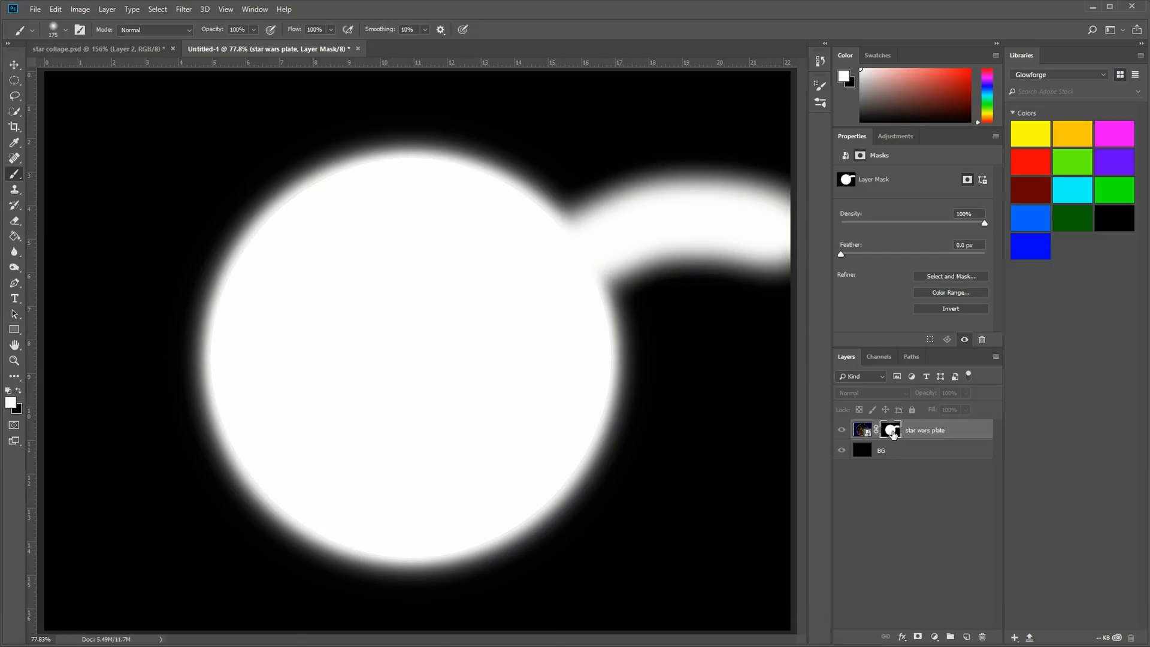
pyautogui.keyDown('alt'); pyautogui.click(890, 430); pyautogui.keyUp('alt')
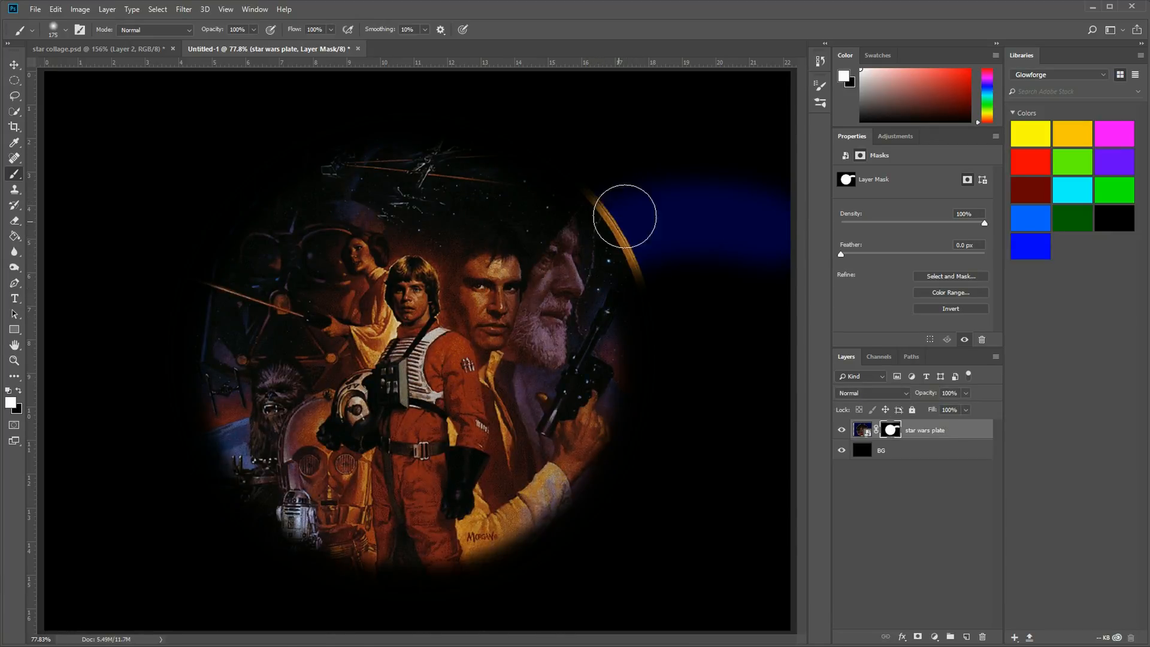
# - Paint white on the mask along the plate's lower right rim, and paint black over the revealed lettering and rim
pyautogui.moveTo(601, 437)
pyautogui.mouseDown()
pyautogui.moveTo(615, 401)
pyautogui.moveTo(659, 495)
pyautogui.moveTo(564, 412)
pyautogui.moveTo(587, 475)
pyautogui.moveTo(635, 528)
pyautogui.moveTo(607, 432)
pyautogui.mouseUp()
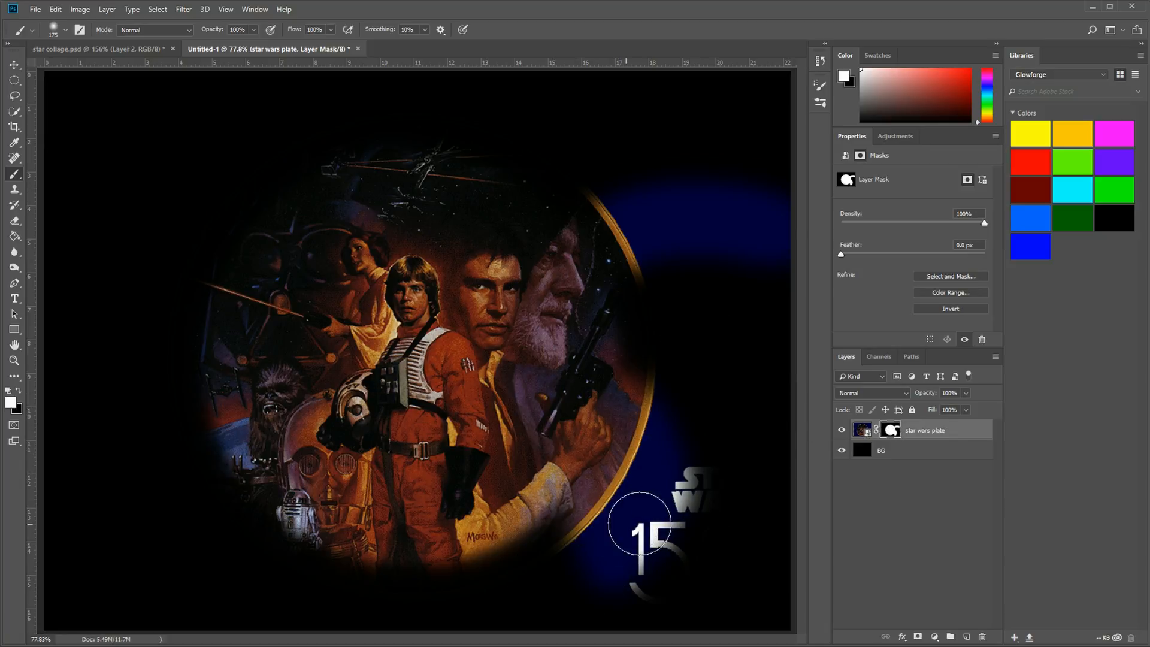
pyautogui.click(18, 389)
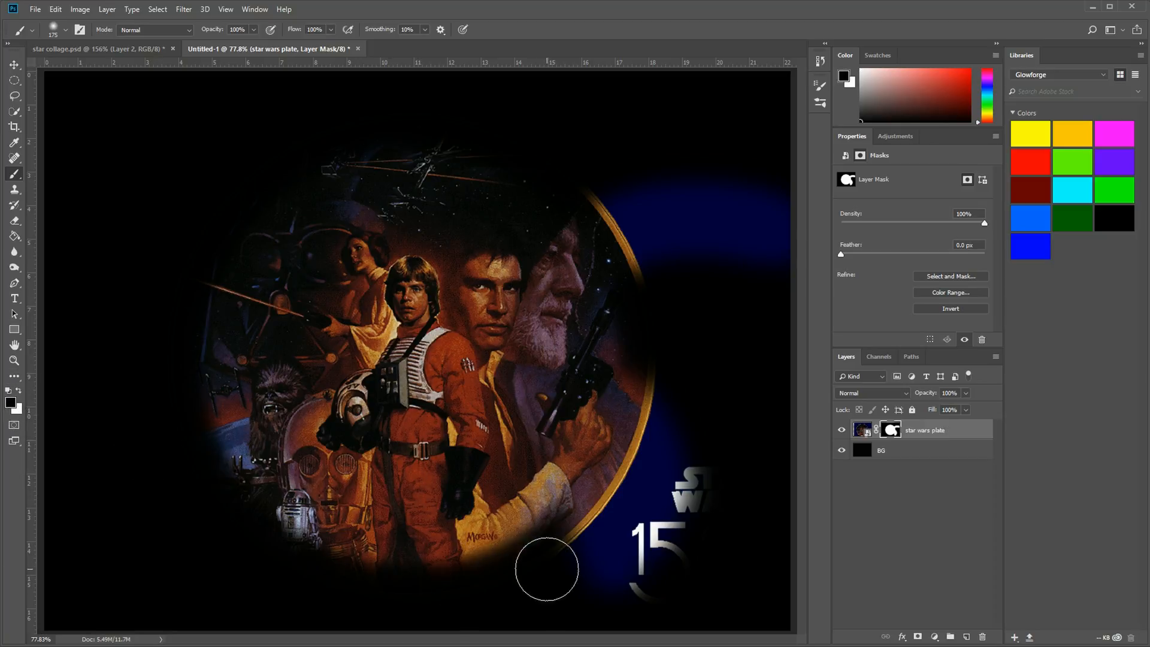
pyautogui.moveTo(643, 559)
pyautogui.mouseDown()
pyautogui.moveTo(694, 465)
pyautogui.moveTo(683, 566)
pyautogui.moveTo(612, 576)
pyautogui.moveTo(634, 566)
pyautogui.moveTo(624, 549)
pyautogui.moveTo(612, 556)
pyautogui.moveTo(675, 488)
pyautogui.moveTo(682, 432)
pyautogui.moveTo(620, 492)
pyautogui.moveTo(650, 416)
pyautogui.moveTo(653, 353)
pyautogui.moveTo(690, 464)
pyautogui.mouseUp()
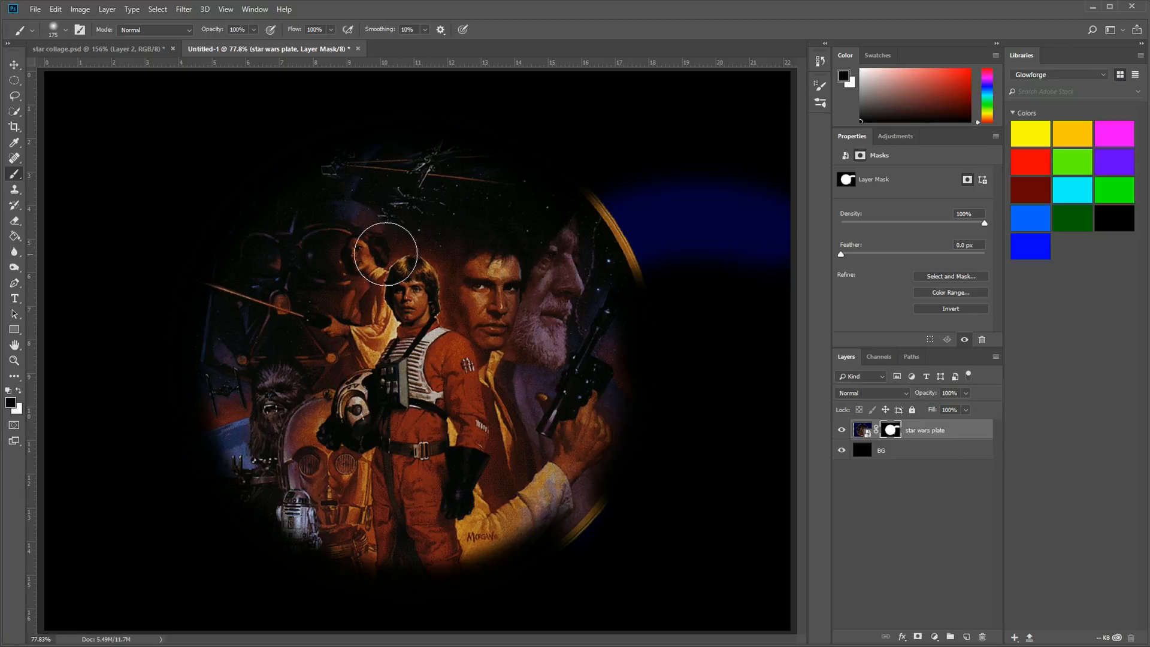
# - Delete the star wars plate layer's mask and activate the Elliptical Marquee tool
pyautogui.rightClick(893, 432)
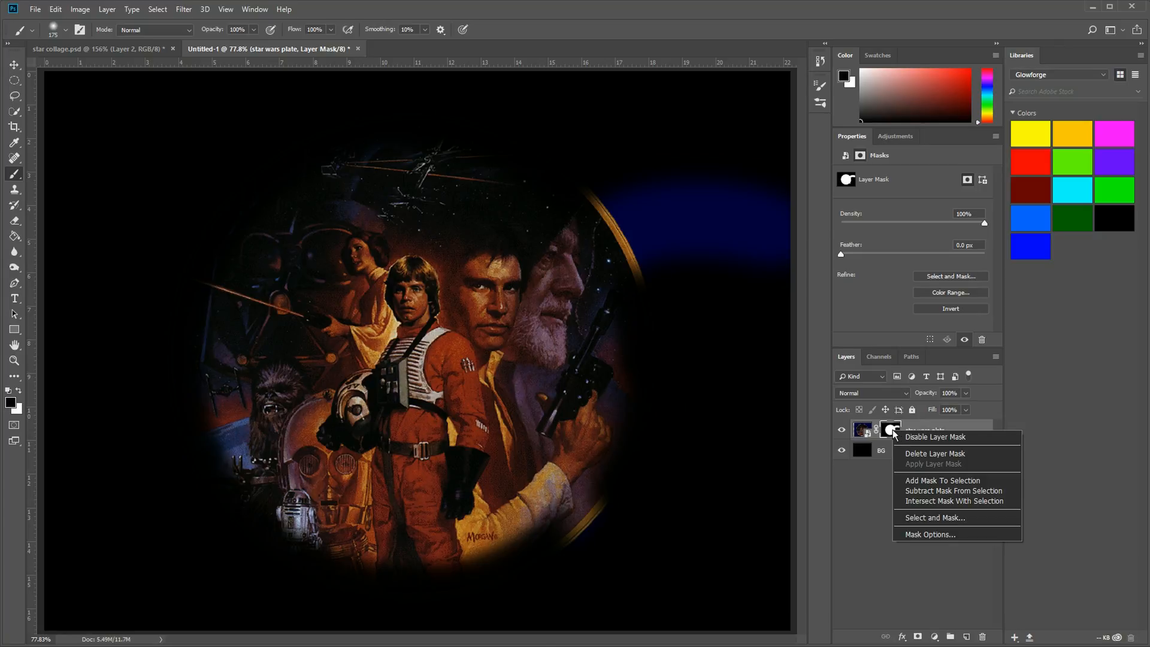
pyautogui.click(920, 454)
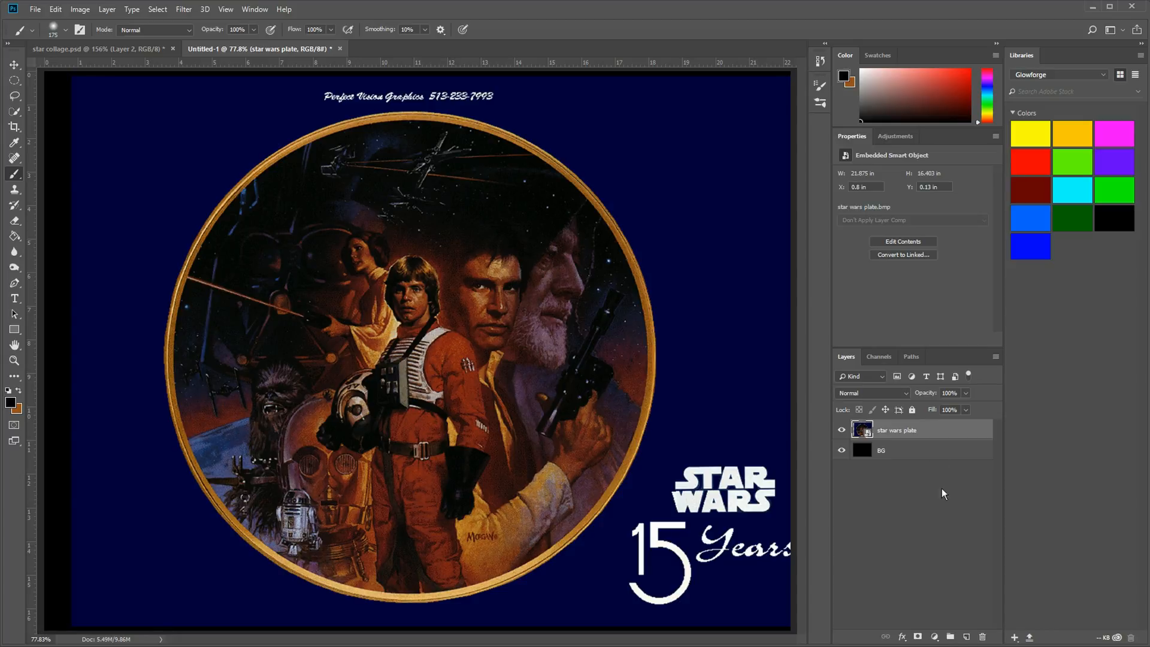
pyautogui.click(13, 82)
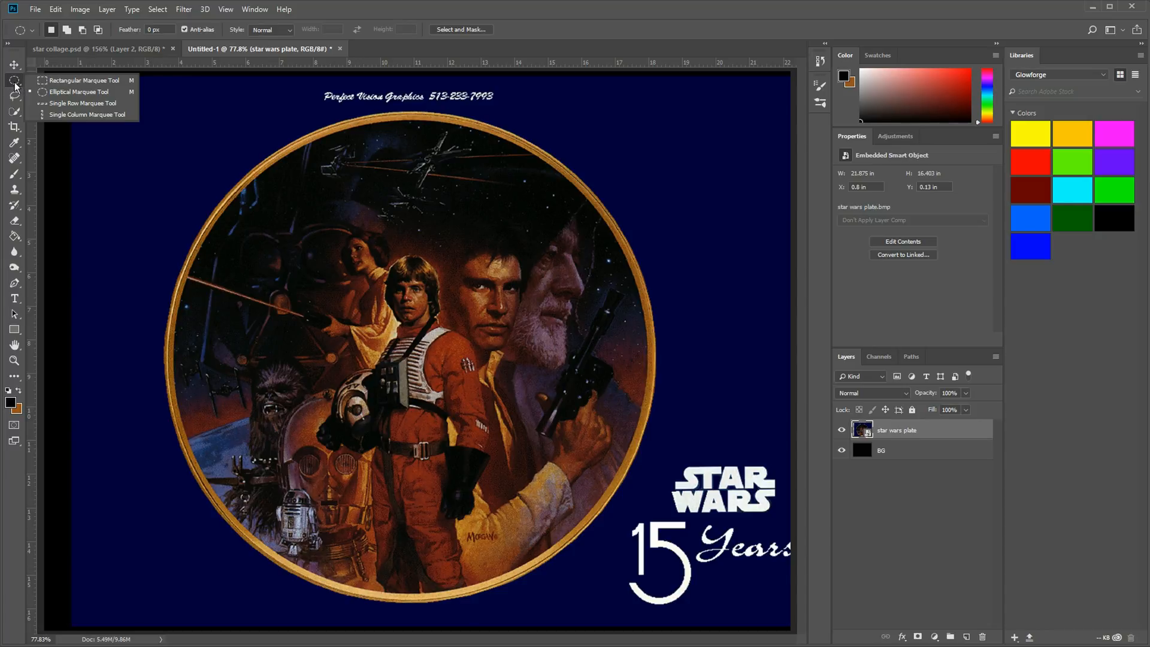
pyautogui.click(89, 92)
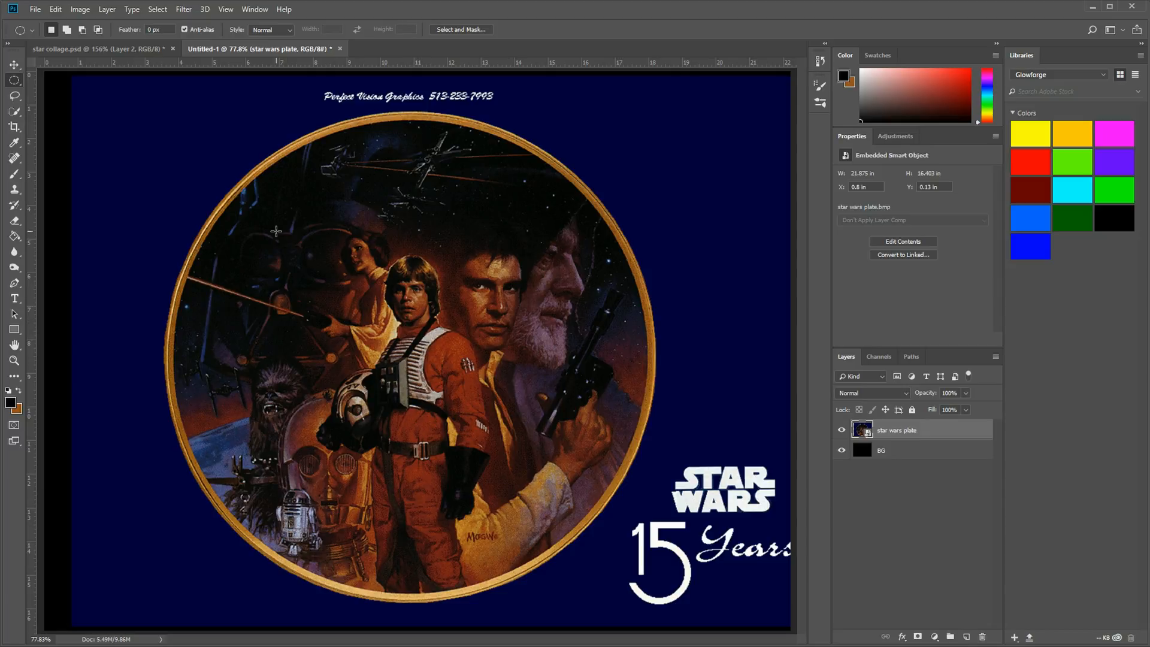
pyautogui.moveTo(276, 231); pyautogui.dragTo(534, 382)
pyautogui.click(433, 305)
pyautogui.moveTo(112, 102); pyautogui.dragTo(658, 566)
pyautogui.hotkey('ctrl', 'd')
pyautogui.moveTo(190, 124); pyautogui.dragTo(659, 596)
pyautogui.hotkey('ctrl', 'd')
pyautogui.moveTo(174, 118); pyautogui.dragTo(653, 592)
pyautogui.hotkey('ctrl', 'd')
pyautogui.moveTo(270, 202); pyautogui.dragTo(531, 322)
pyautogui.moveTo(531, 321); pyautogui.dragTo(570, 464)
pyautogui.click(626, 430)
# - Draw a circular selection about 13.5 in across from the plate's centre, just inside the gold rim
pyautogui.moveTo(413, 346); pyautogui.dragTo(763, 564)
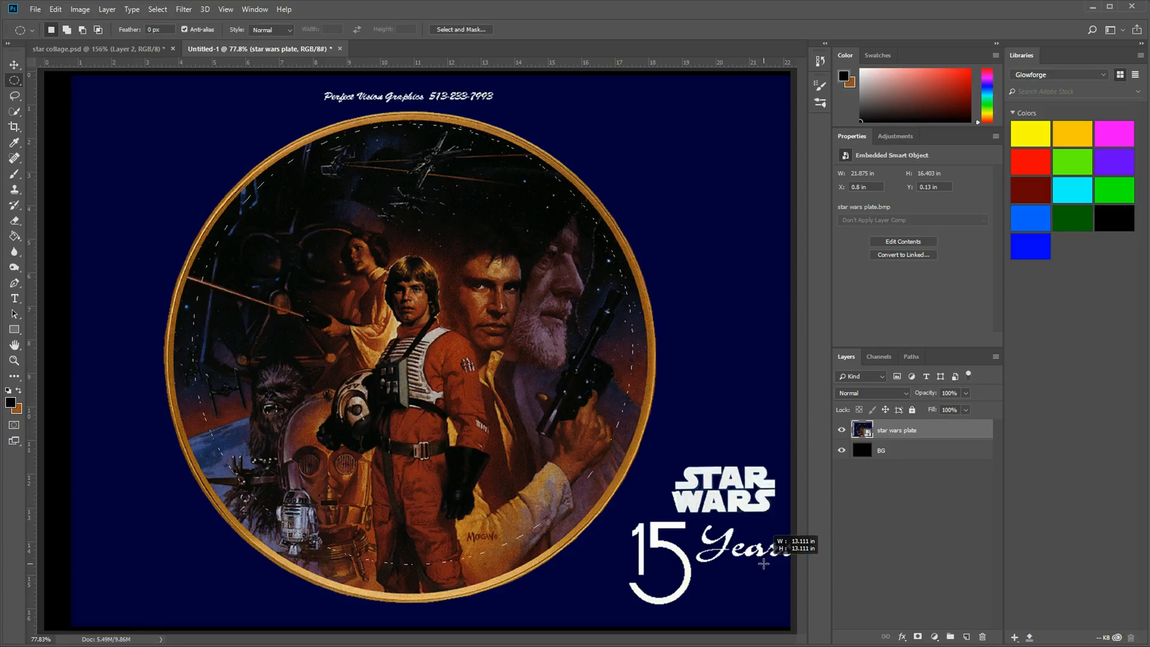
pyautogui.moveTo(763, 563); pyautogui.dragTo(771, 581)
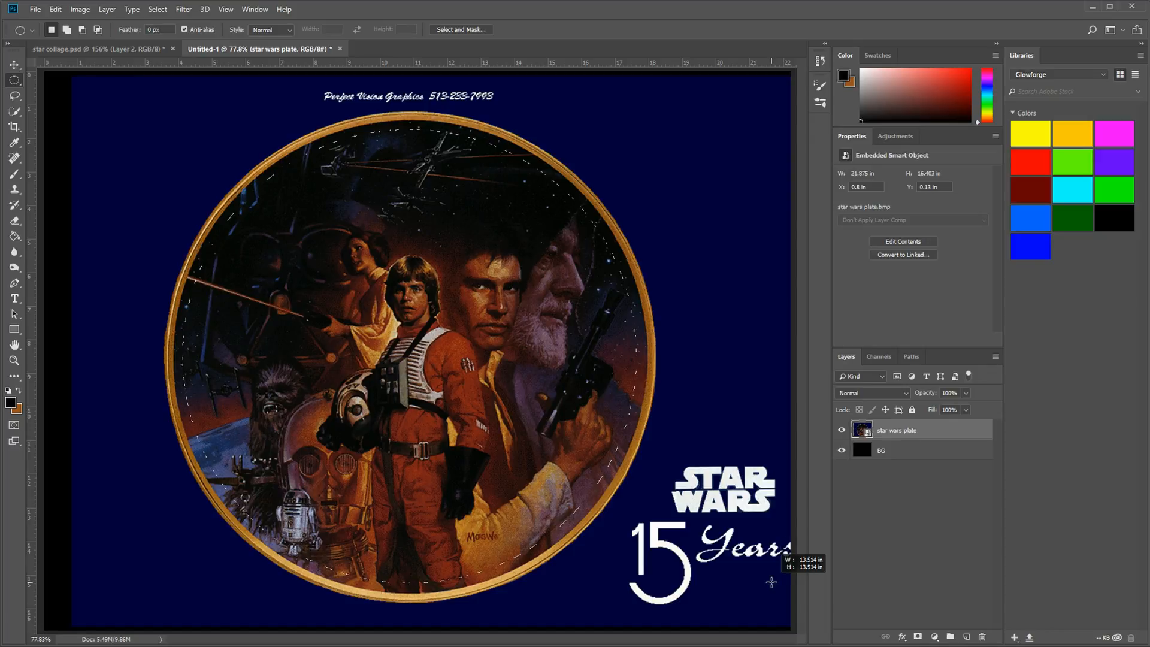
pyautogui.moveTo(771, 581); pyautogui.dragTo(771, 582)
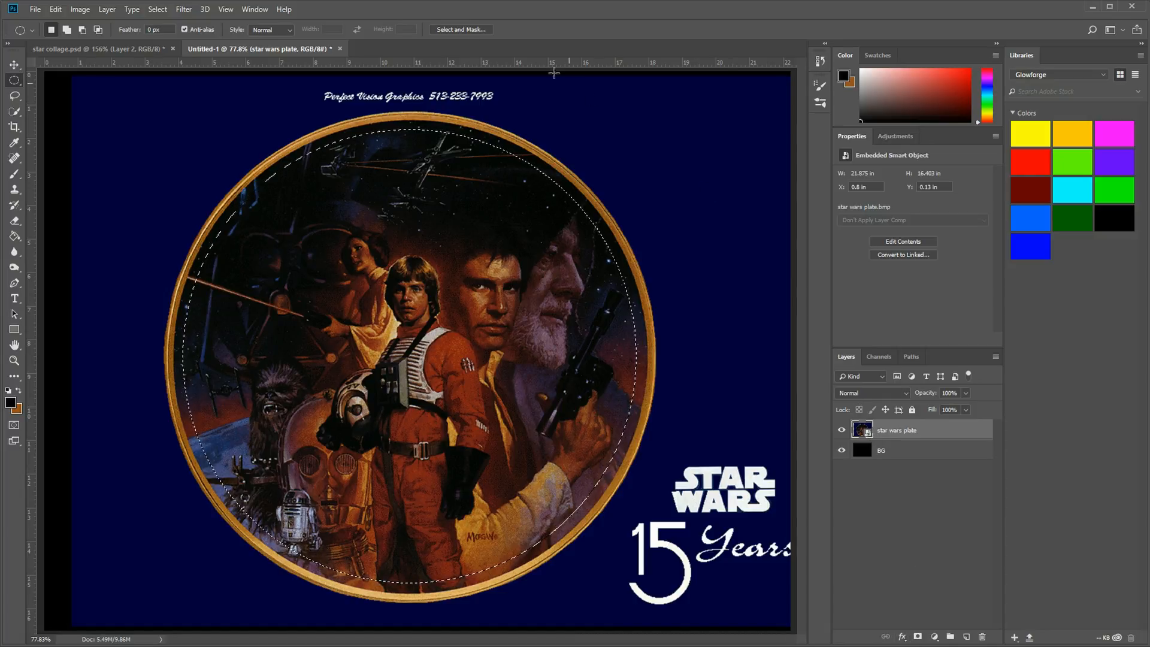
# - In Select and Mask, feather the circular selection by 35.4 px, previewing it as Overlay and On Black
pyautogui.click(454, 27)
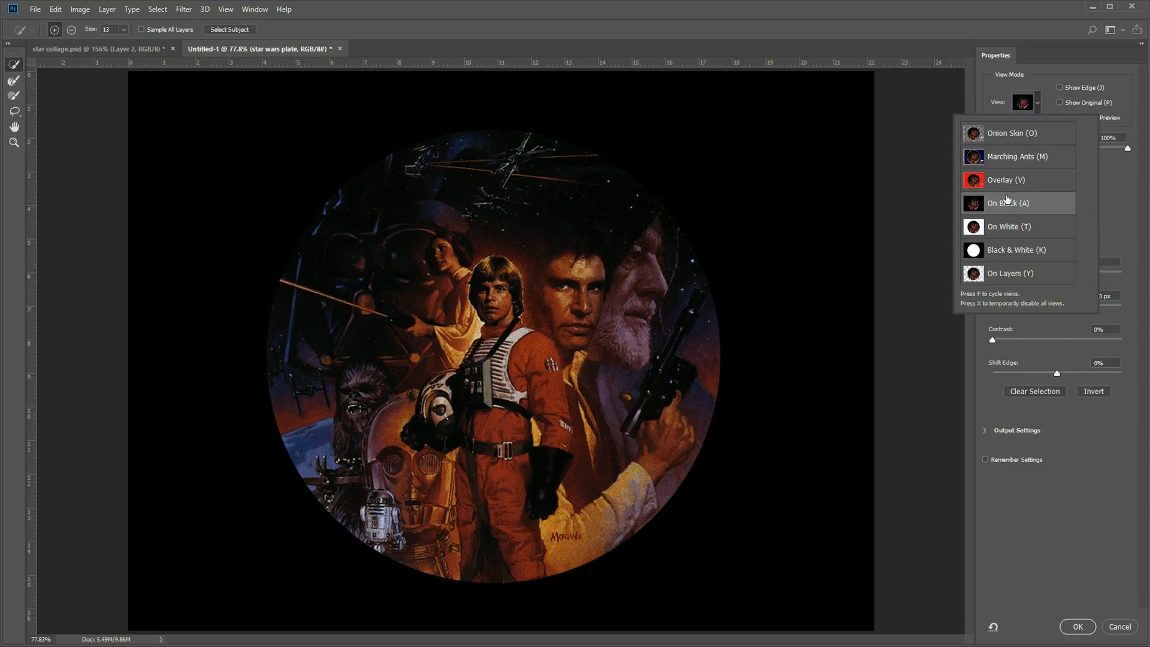
pyautogui.click(1000, 179)
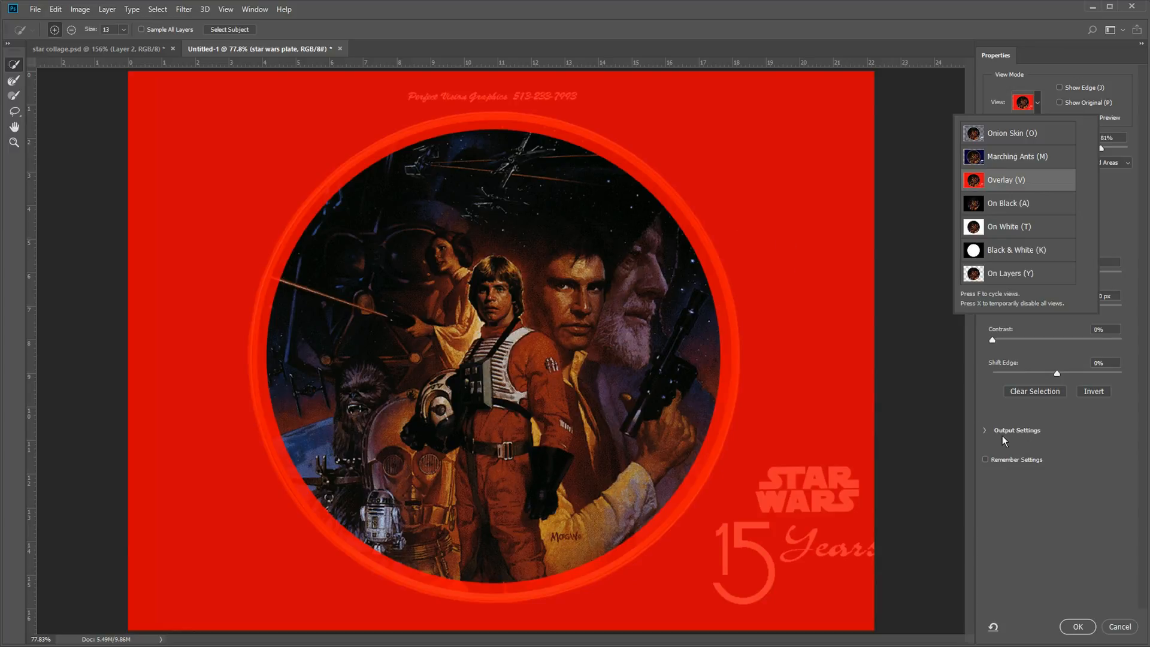
pyautogui.click(1065, 555)
pyautogui.moveTo(994, 306); pyautogui.dragTo(1055, 308)
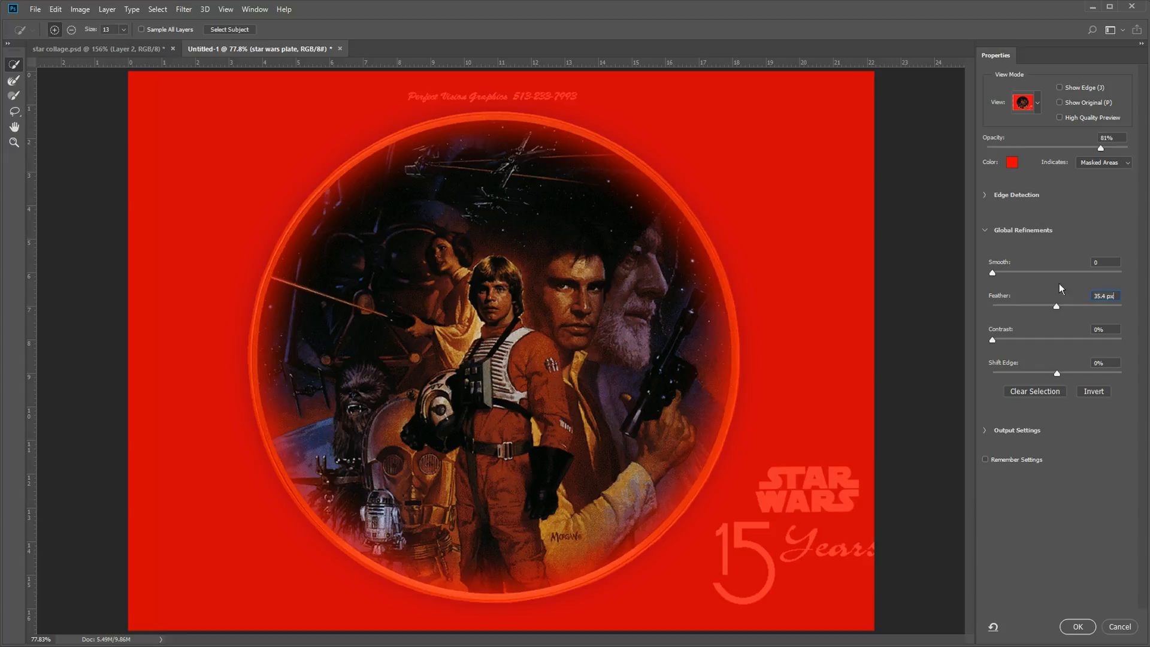
pyautogui.click(1036, 106)
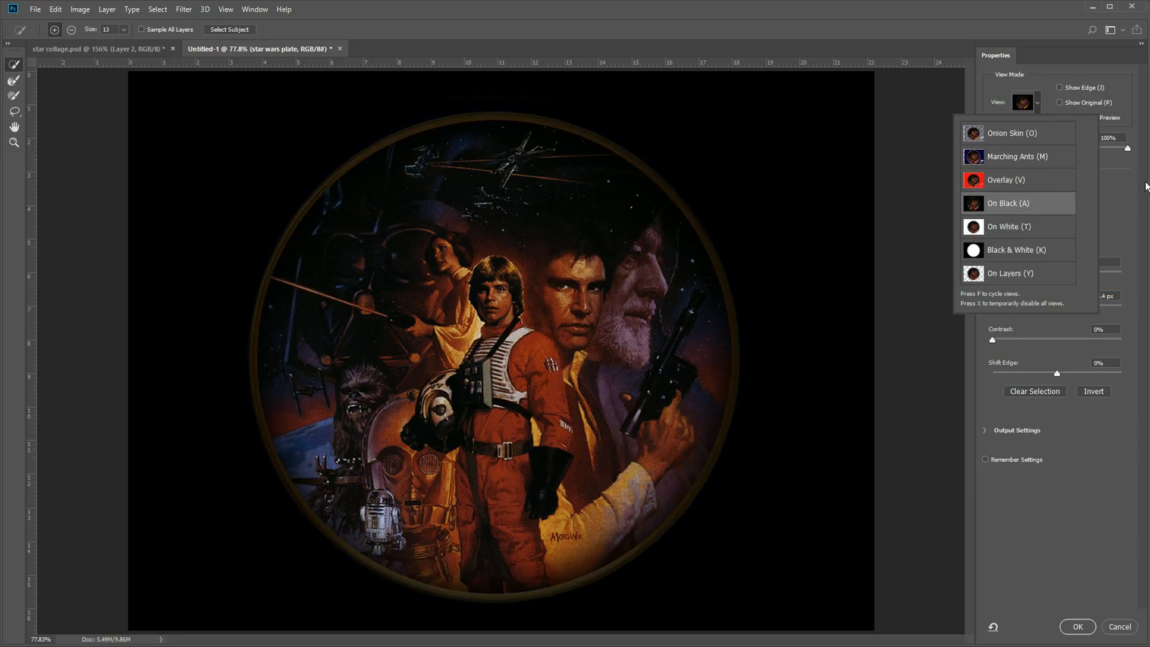
pyautogui.click(1144, 186)
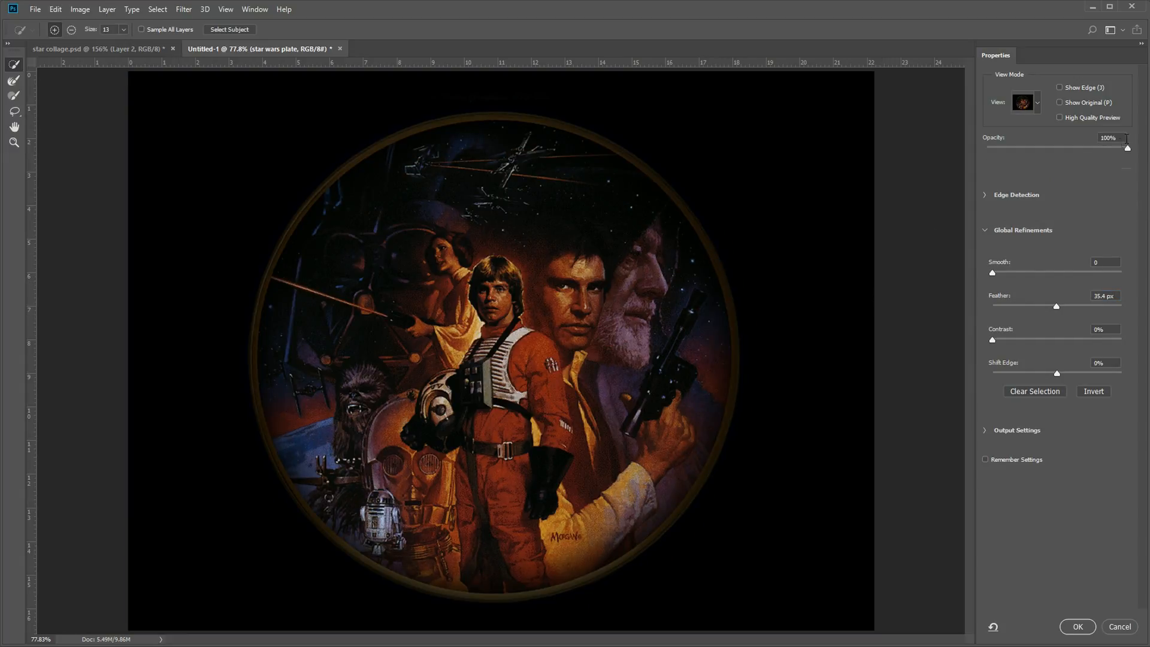
# - Shift the selection edge to -100%, apply the refinement and add it as a layer mask on star wars plate
pyautogui.moveTo(1125, 152)
pyautogui.mouseDown()
pyautogui.moveTo(978, 146)
pyautogui.moveTo(1128, 148)
pyautogui.mouseUp()
pyautogui.moveTo(1055, 371); pyautogui.dragTo(988, 389)
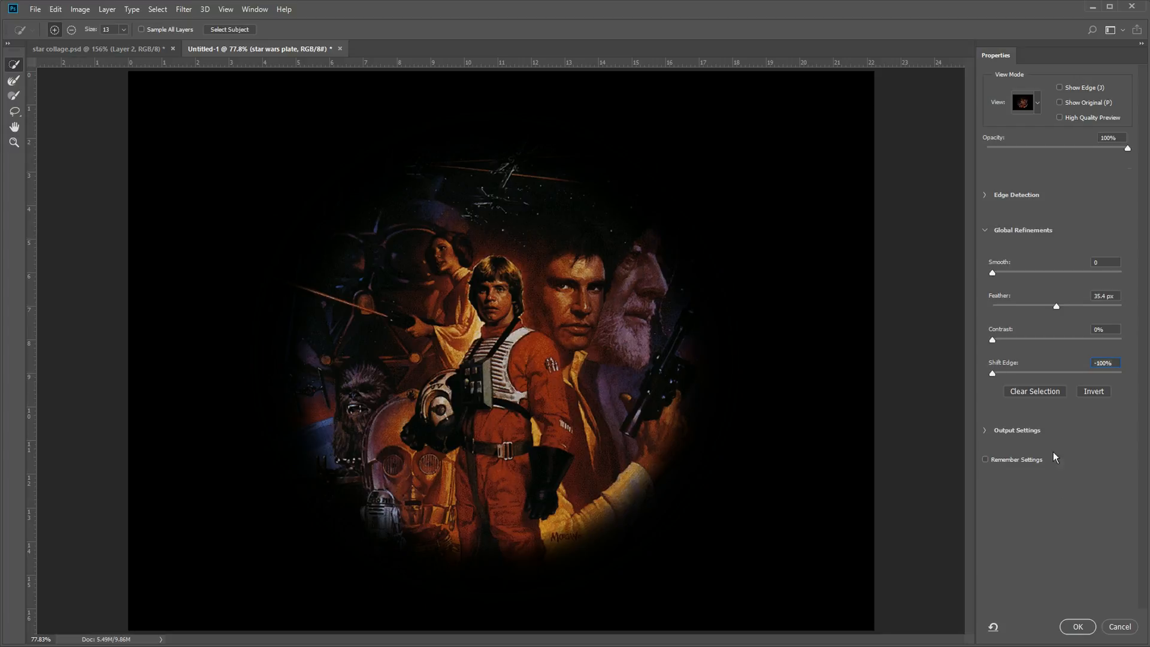
pyautogui.click(1073, 618)
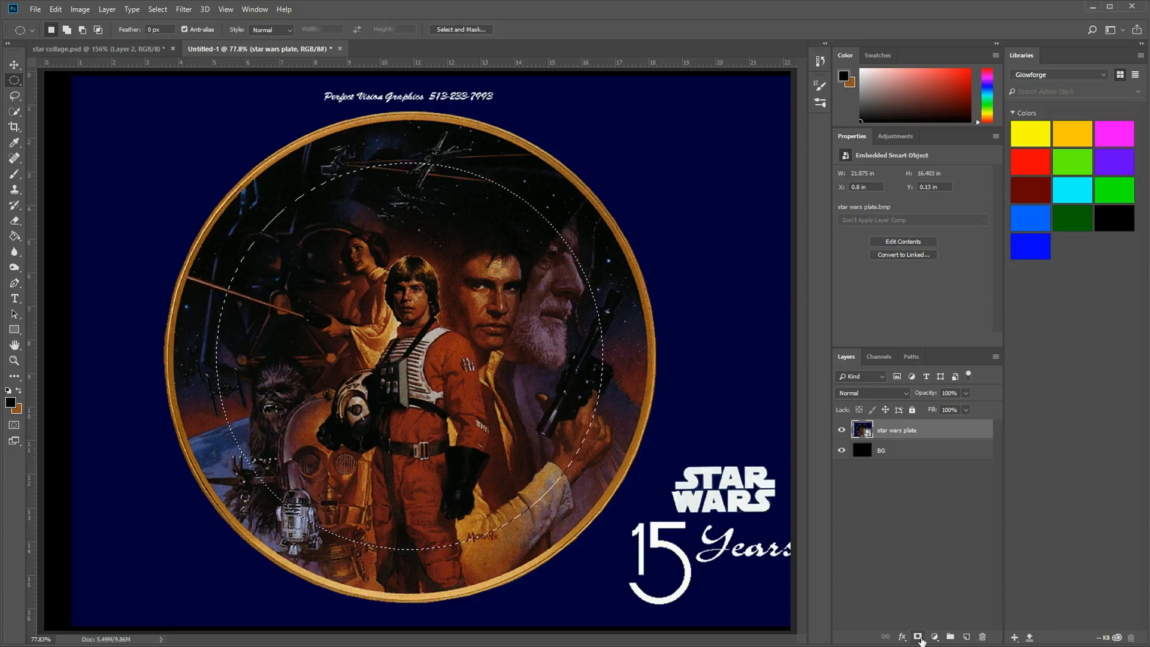
pyautogui.click(918, 637)
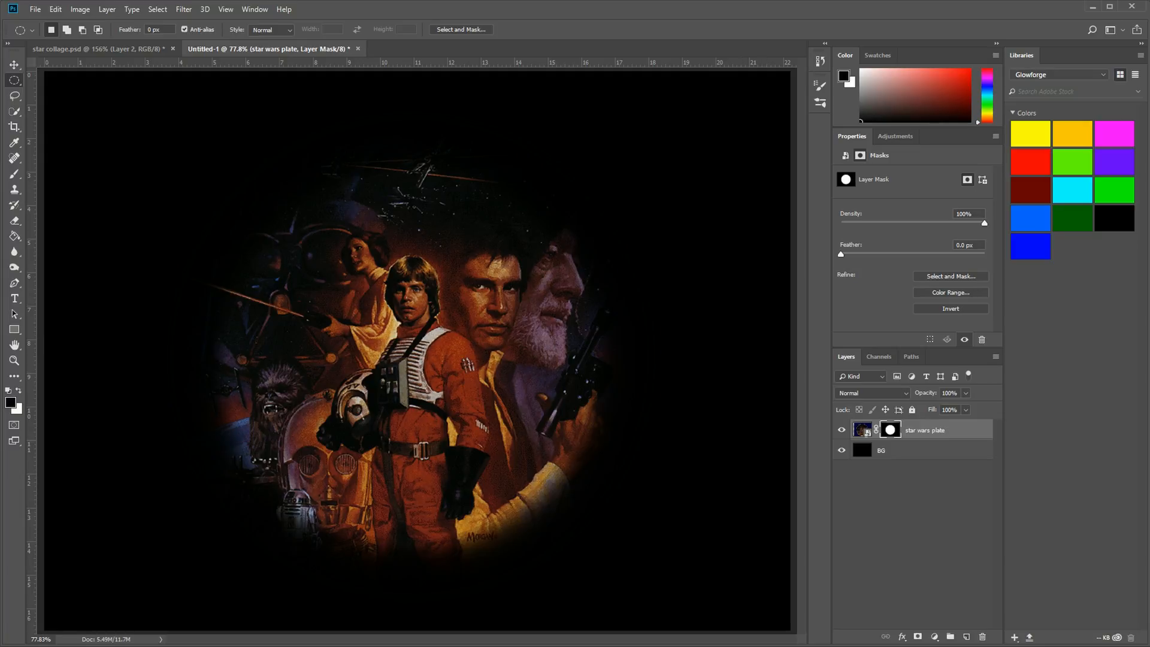
# - Switch to File Explorer, create a folder named photoshop files inside star_collage_elements and open it
pyautogui.hotkey('alt', 'Tab')
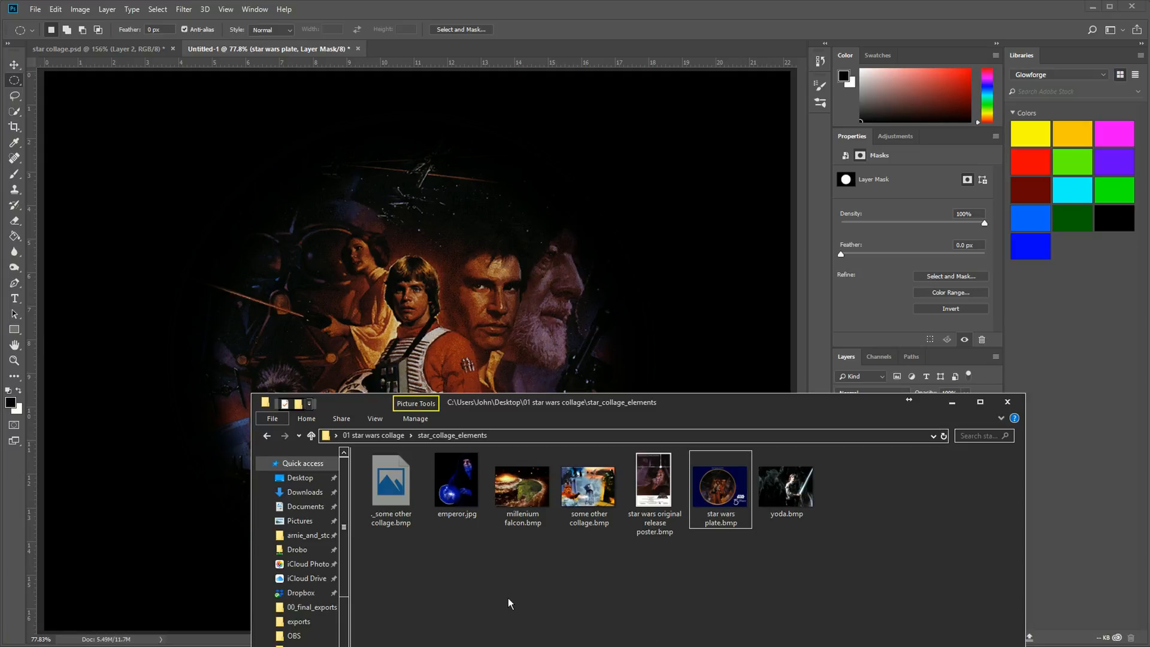
pyautogui.rightClick(492, 596)
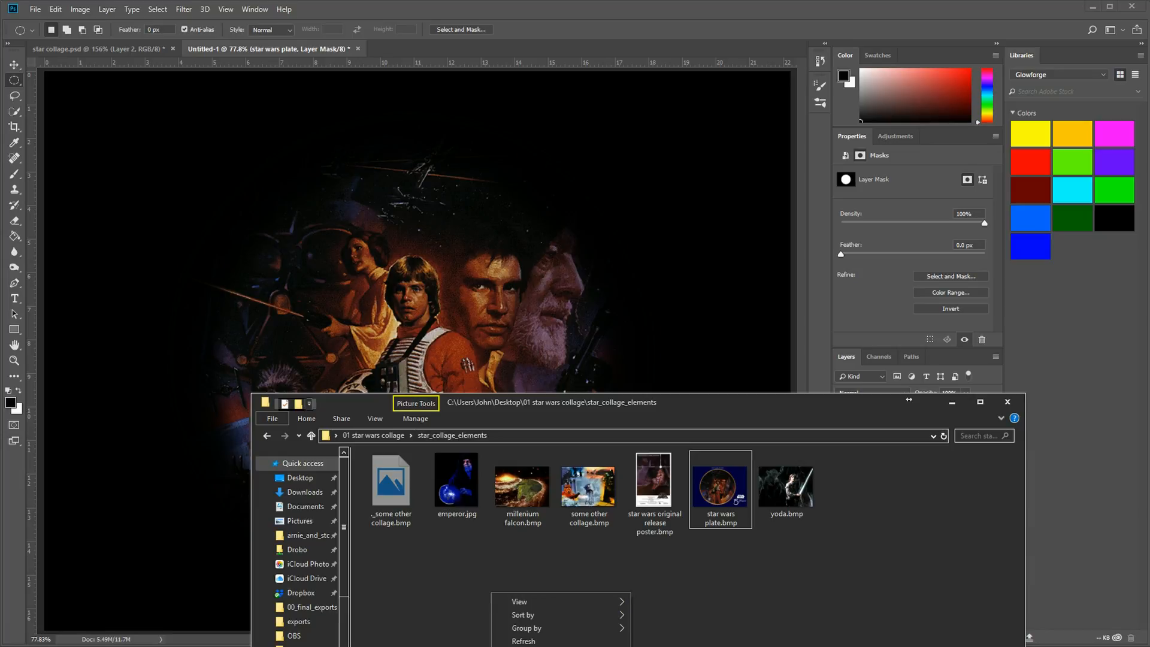
pyautogui.hotkey('ctrl', 'shift', 'n')
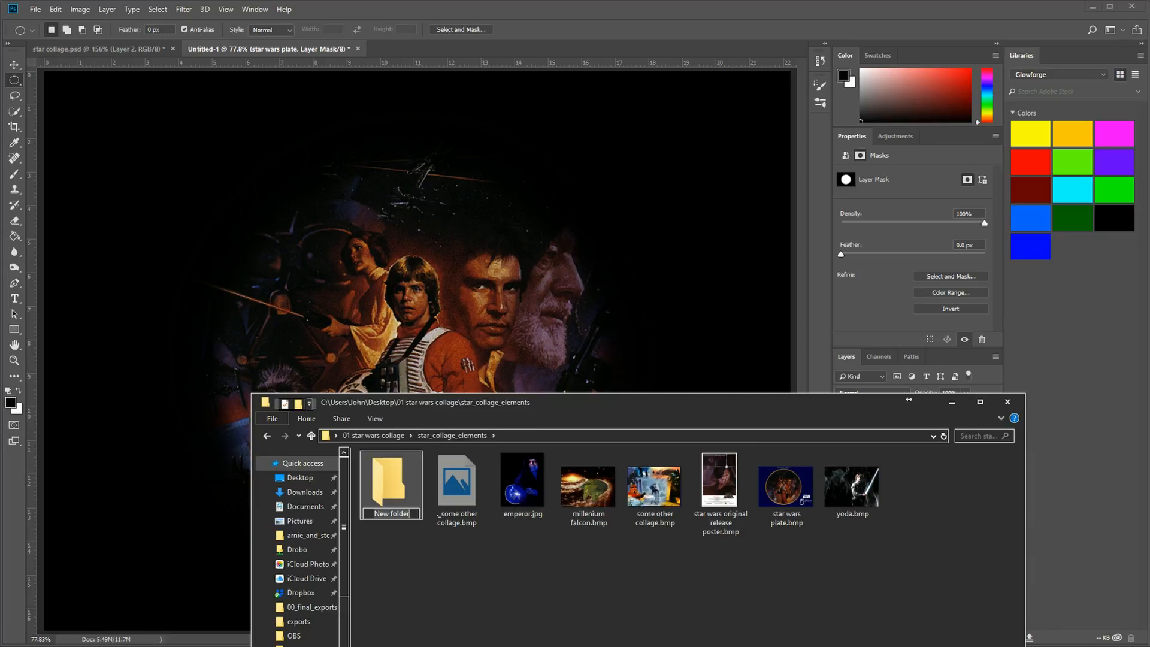
pyautogui.write('photoshop files')
pyautogui.press('Return')
pyautogui.doubleClick(398, 483)
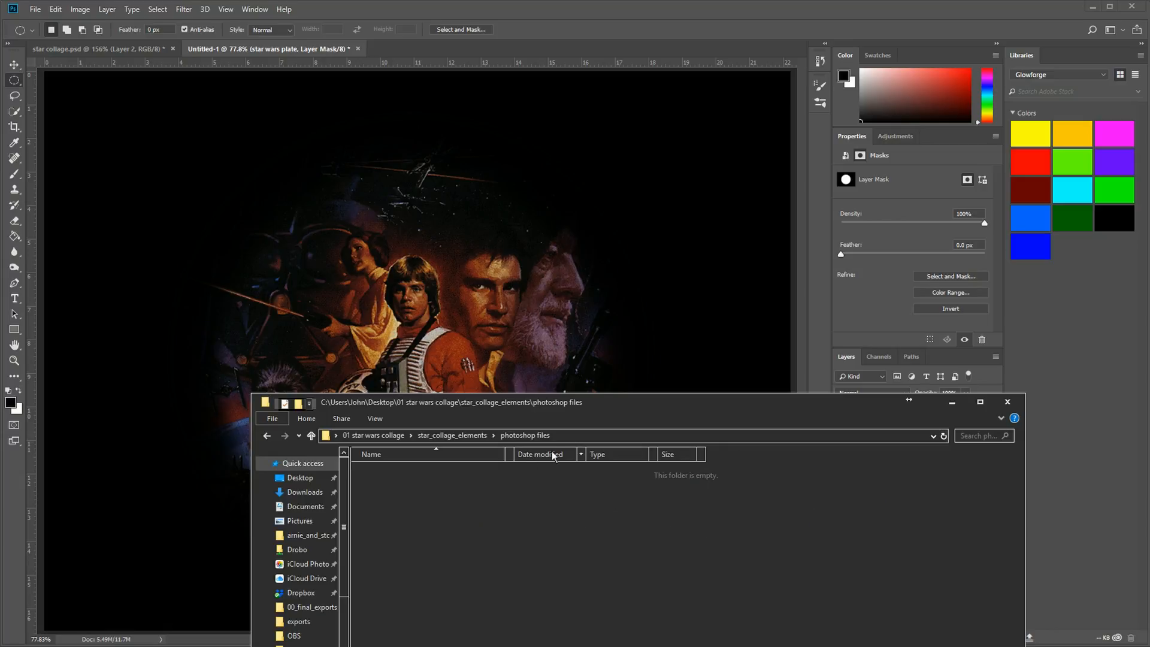
# - Copy the photoshop files folder path, return to Photoshop and set that folder as the Save As location
pyautogui.click(582, 437)
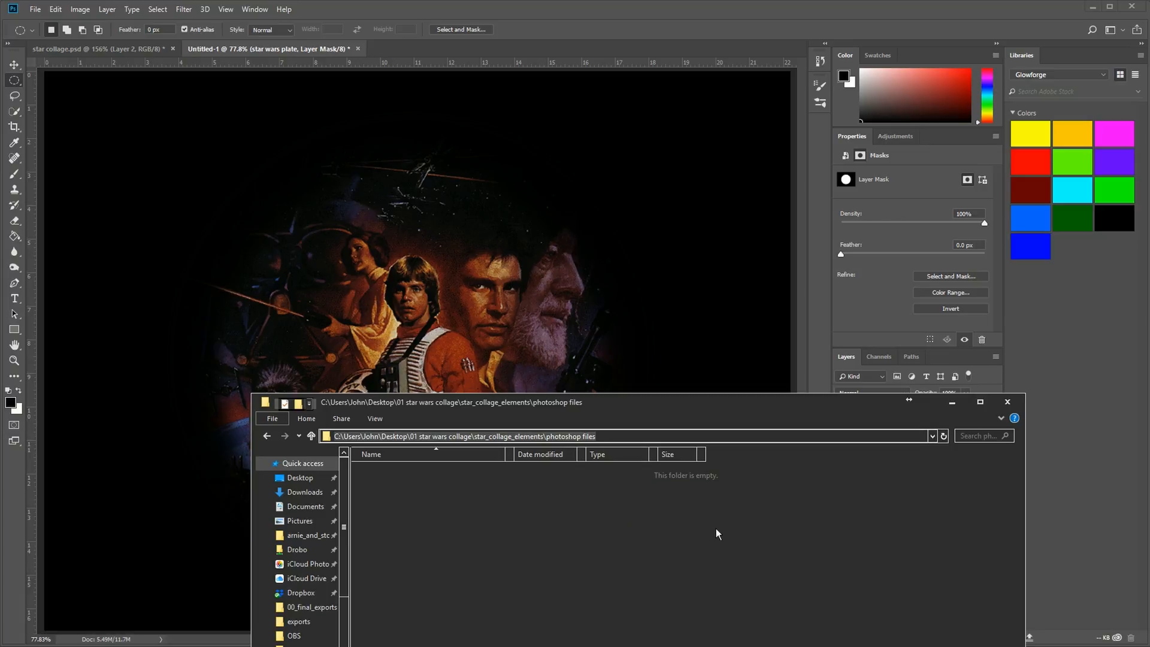
pyautogui.click(646, 51)
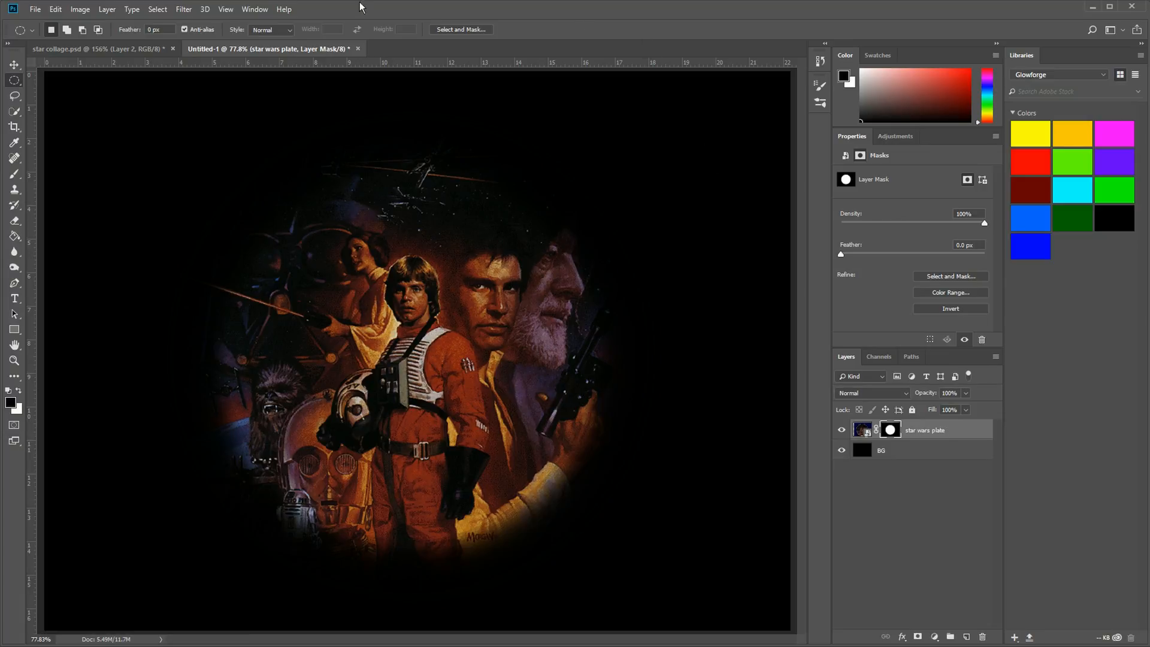
pyautogui.click(35, 9)
pyautogui.click(52, 142)
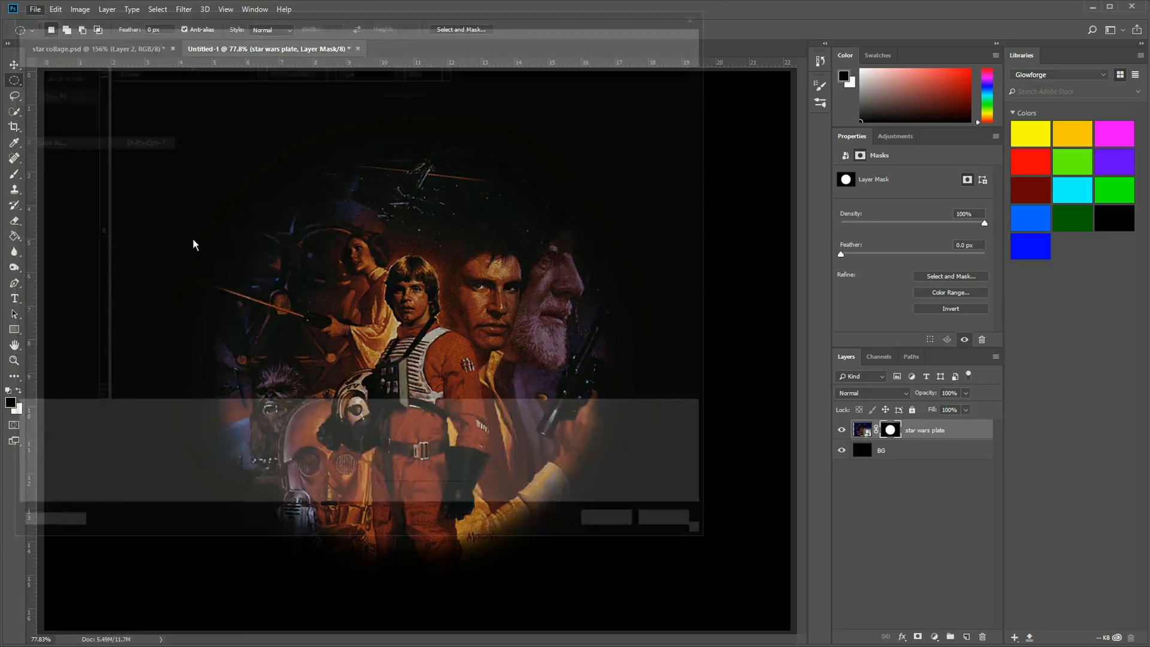
pyautogui.write('C:\\Users\\John\\Desktop\\01 star wars collage\\star_collage_elements\\photoshop files')
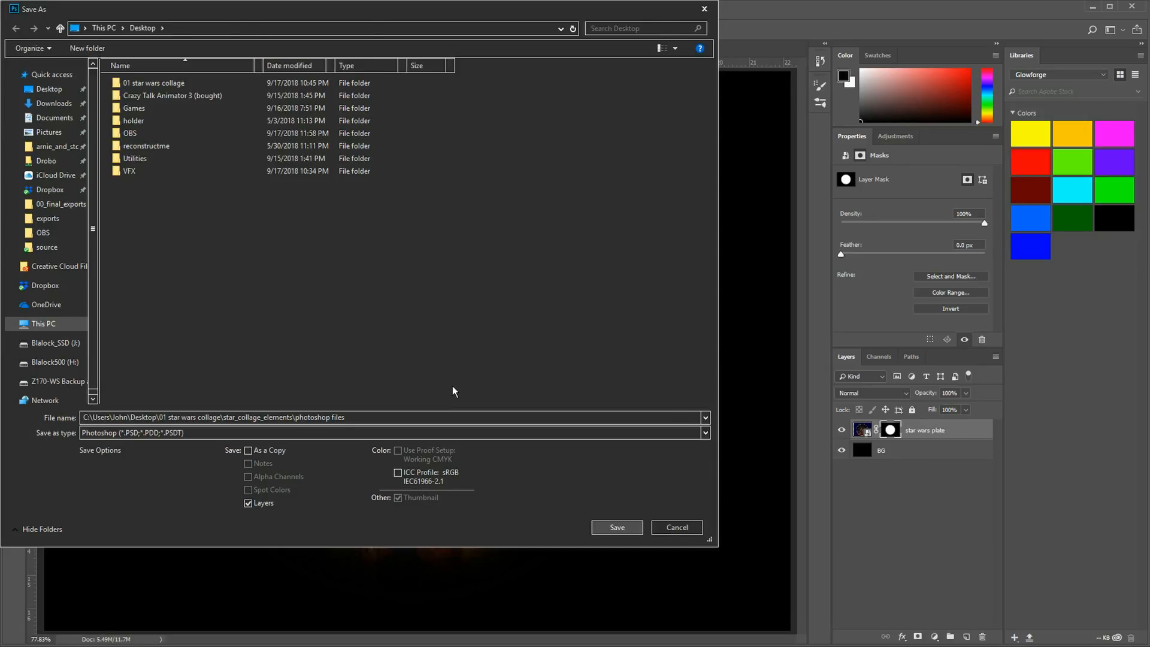
pyautogui.press('Return')
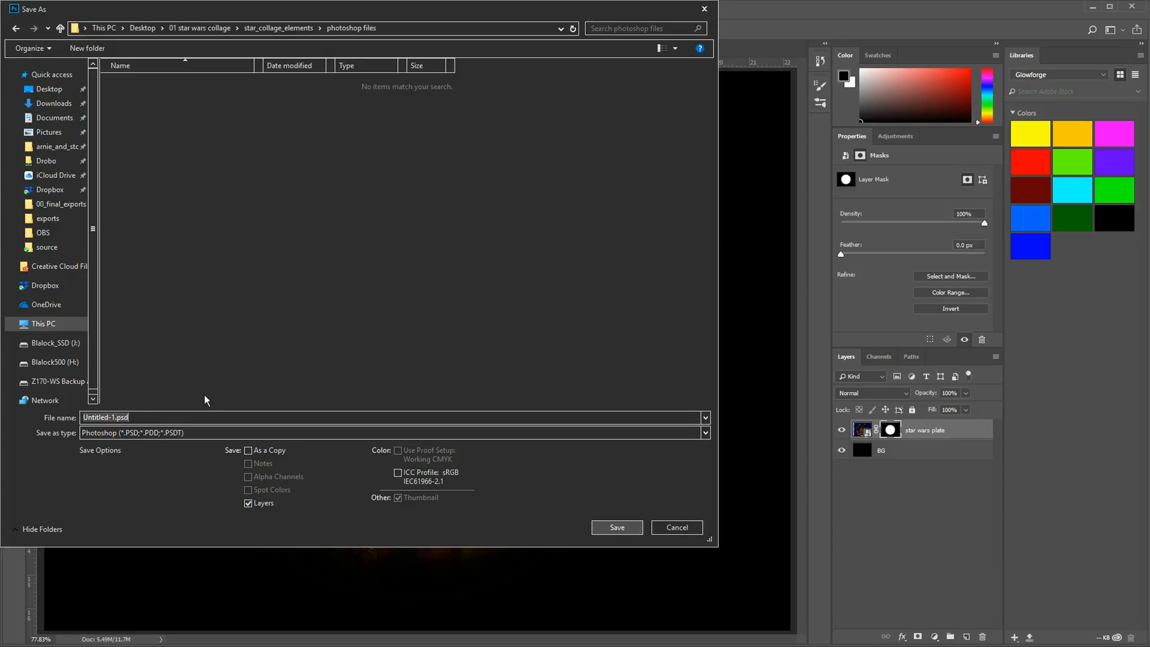
# - Save the document as star wars collage v01.psd with Maximize Compatibility on
pyautogui.write('collage')
pyautogui.write('star wars')
pyautogui.click(616, 527)
pyautogui.moveTo(557, 175); pyautogui.dragTo(477, 289)
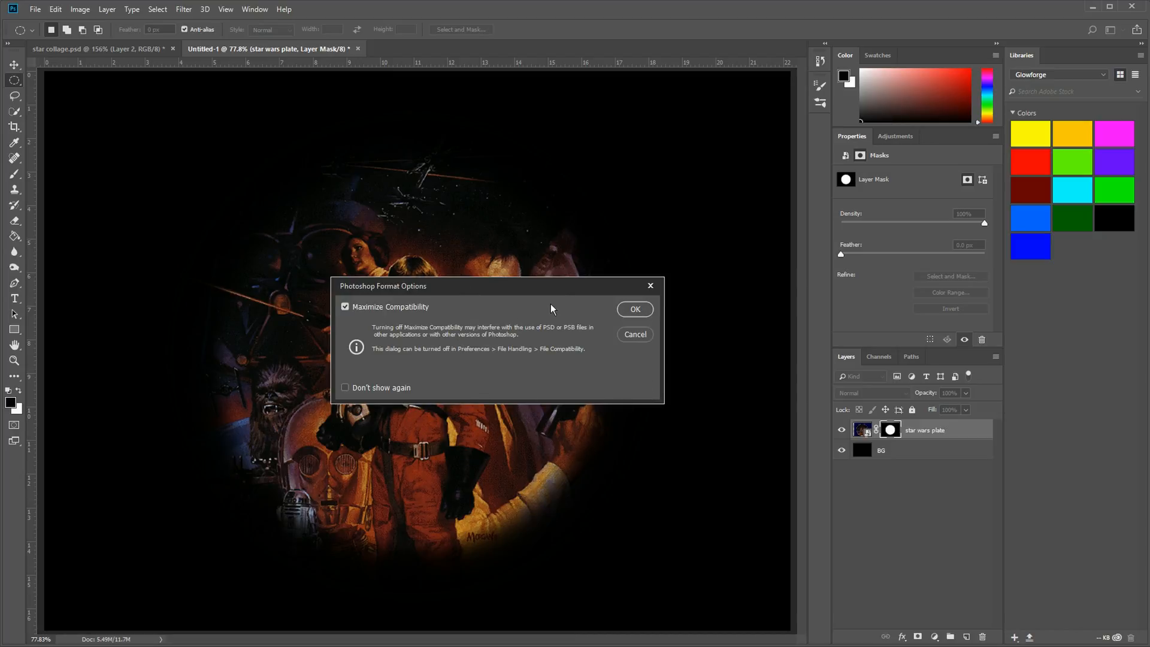
pyautogui.click(351, 310)
pyautogui.click(348, 307)
pyautogui.click(633, 309)
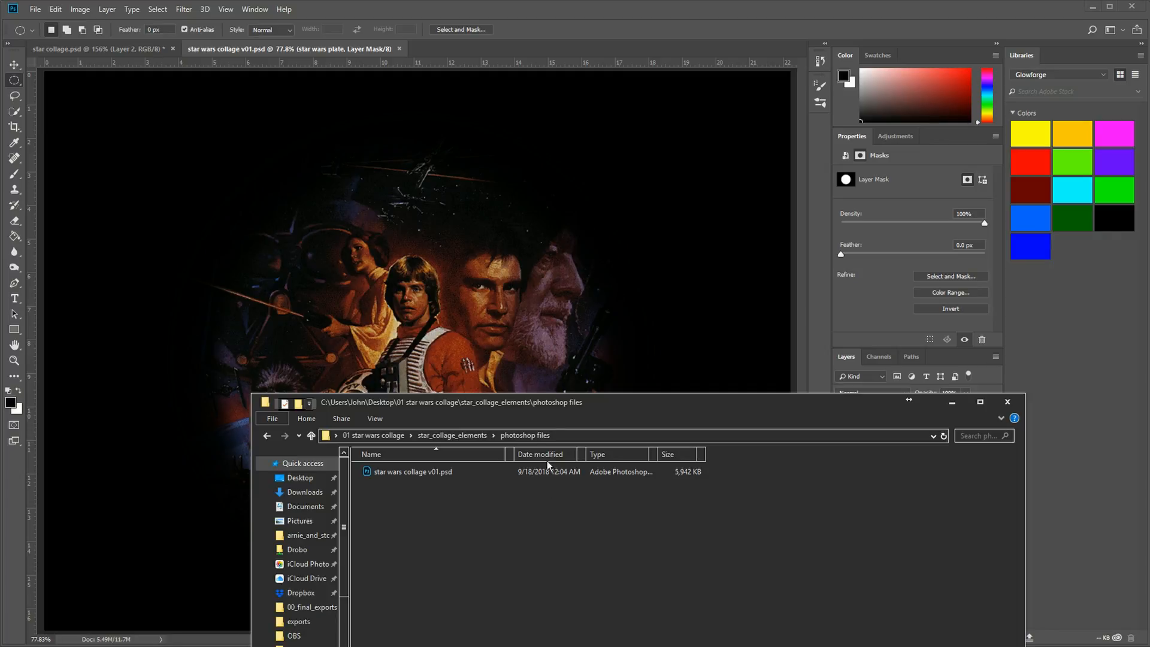
# - Check the photoshop files folder for the saved PSD in File Explorer and return to the Photoshop document
pyautogui.moveTo(548, 411); pyautogui.dragTo(534, 292)
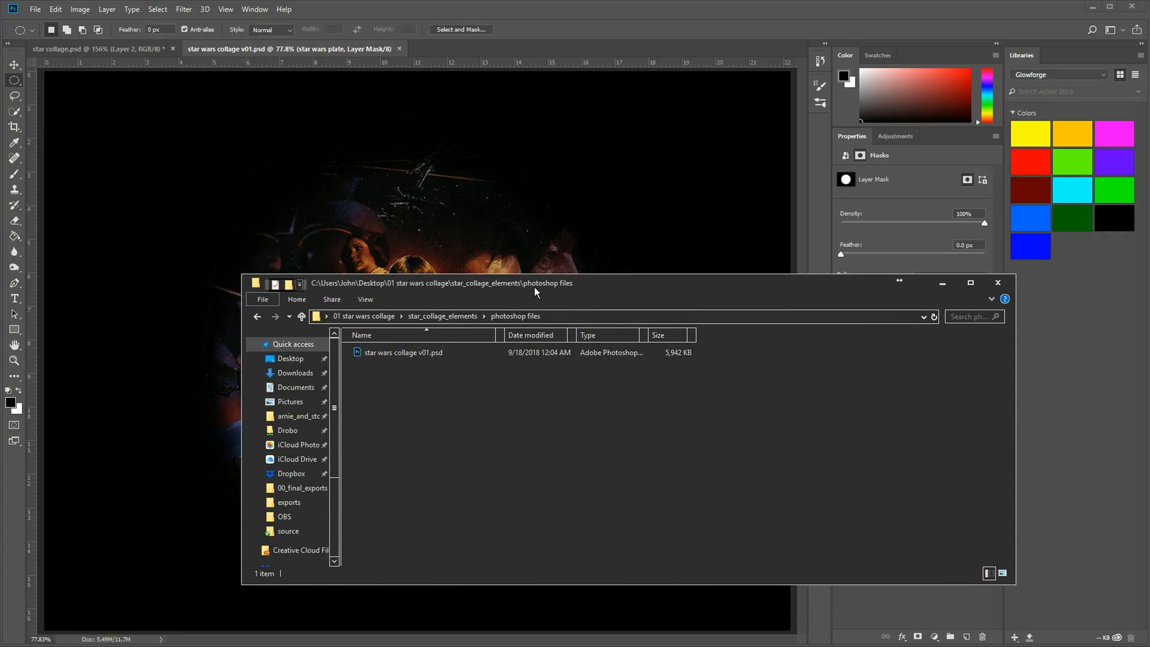
pyautogui.click(658, 353)
pyautogui.moveTo(589, 300); pyautogui.dragTo(590, 644)
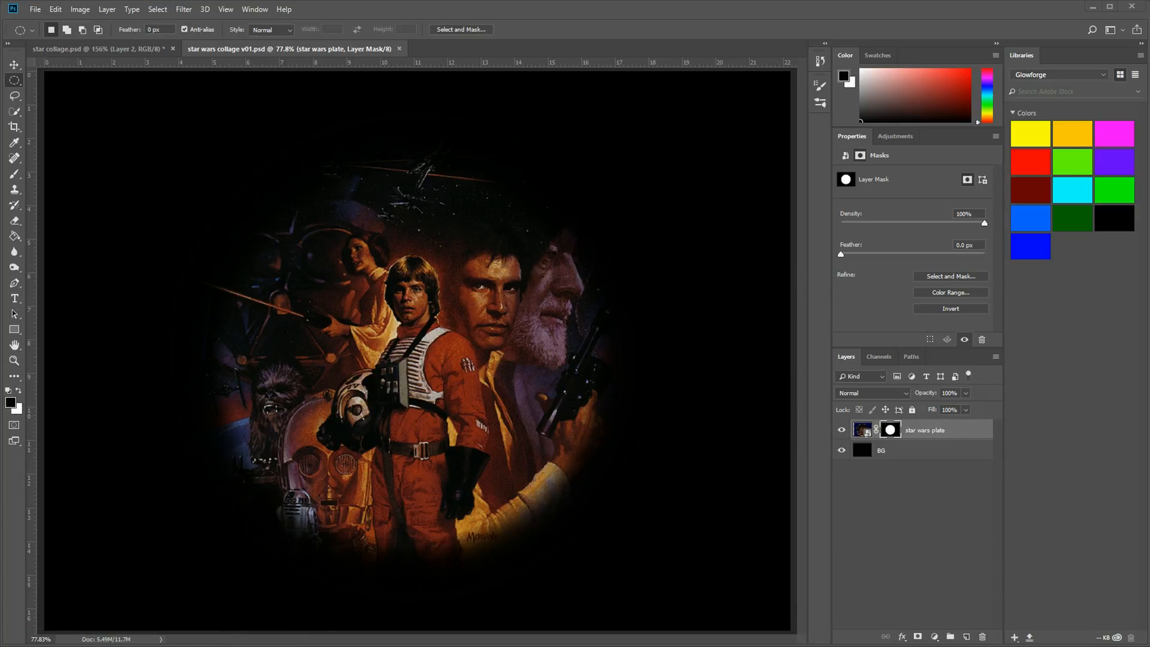